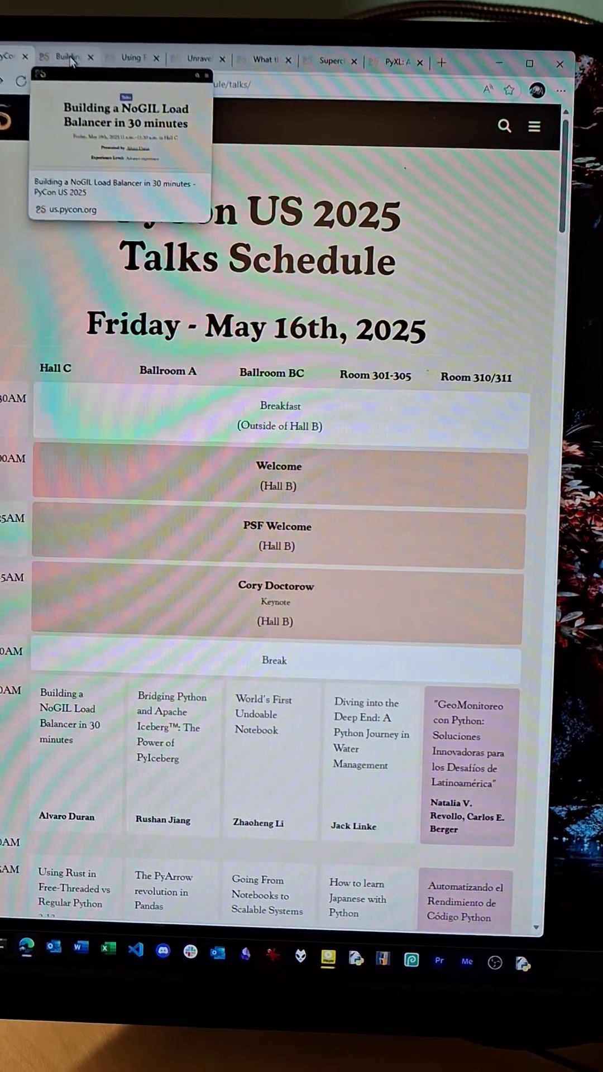
# Switch to the 'Building a NoGIL Load Balancer in 30 minutes' talk tab
pyautogui.click(71, 57)
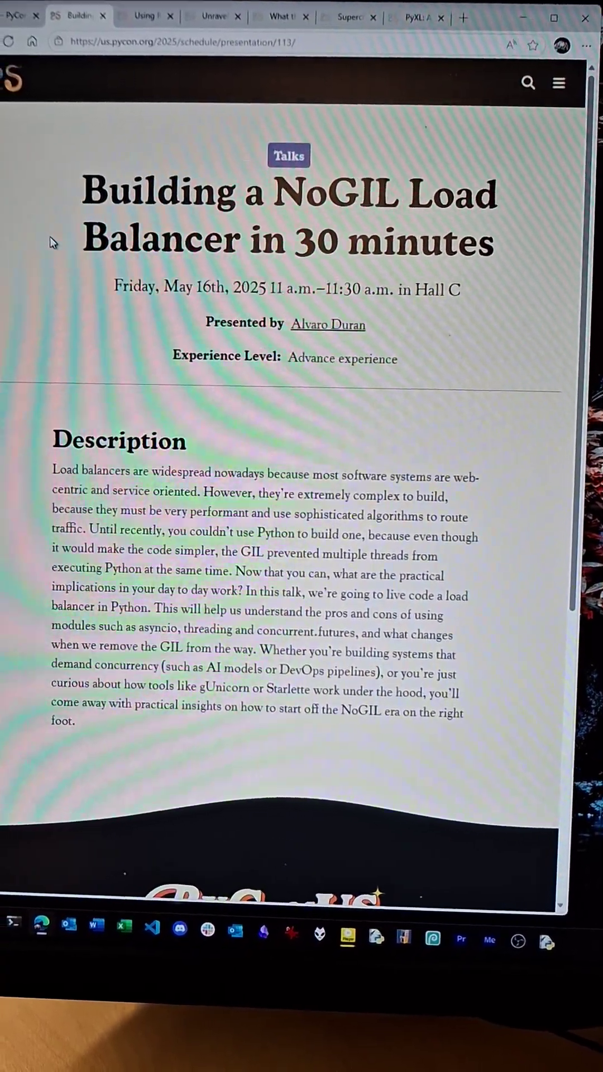
# Visit the Rust free-threaded talk tab, then the 'Unraveling Community Support' talk tab
pyautogui.click(148, 25)
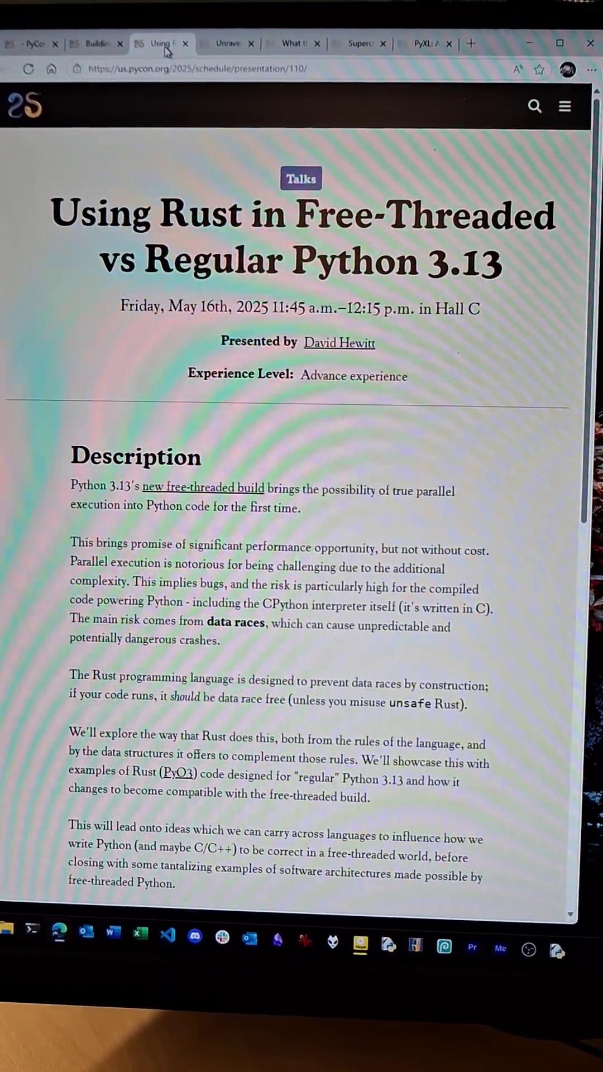
pyautogui.click(217, 54)
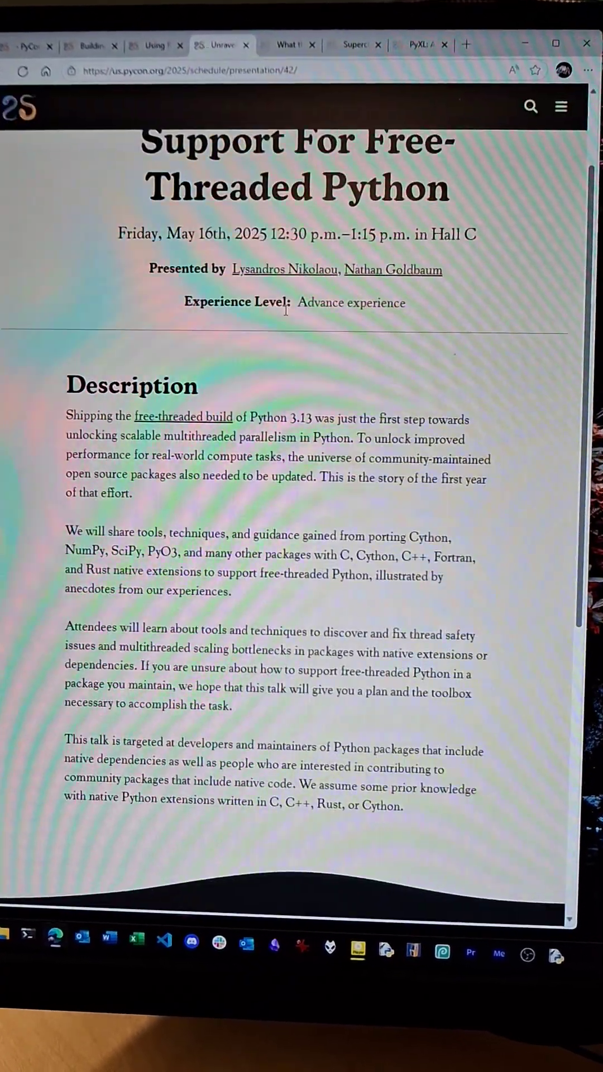
pyautogui.scroll(2, 294, 503)
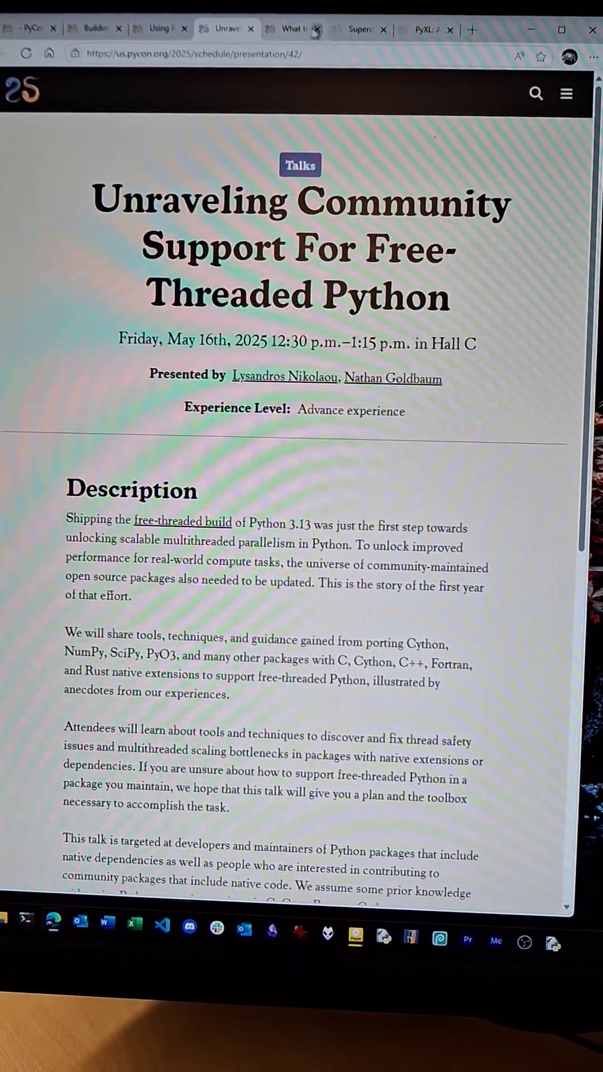
# Switch to the Saturday 4:15 p.m. CPython JIT compiler talk tab
pyautogui.click(288, 30)
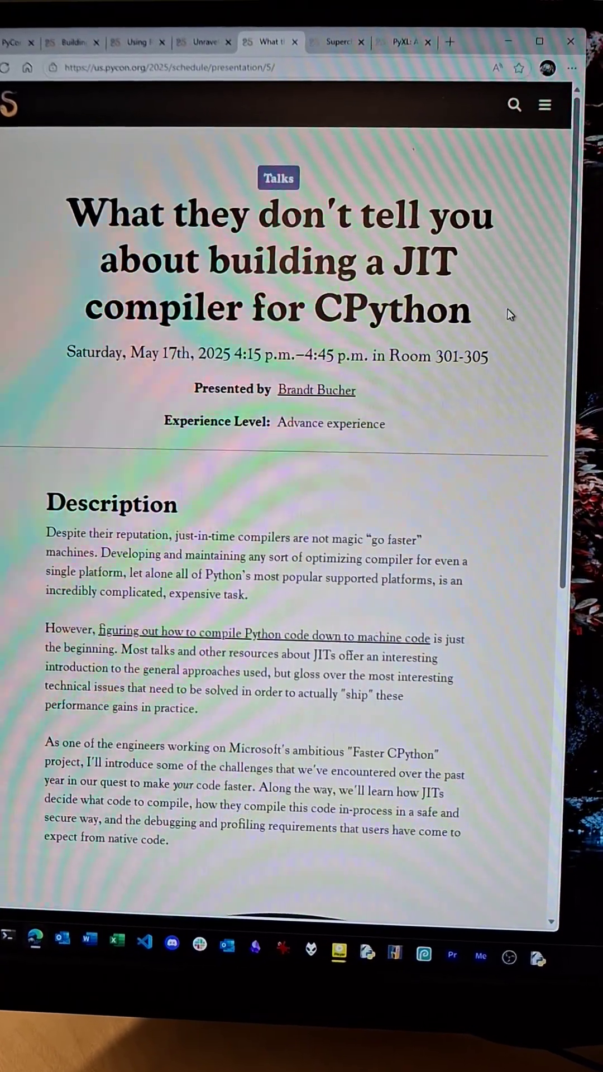
# Visit the 'Supercharge…' AST parsing talk tab, then the PyXL chip talk tab
pyautogui.click(354, 42)
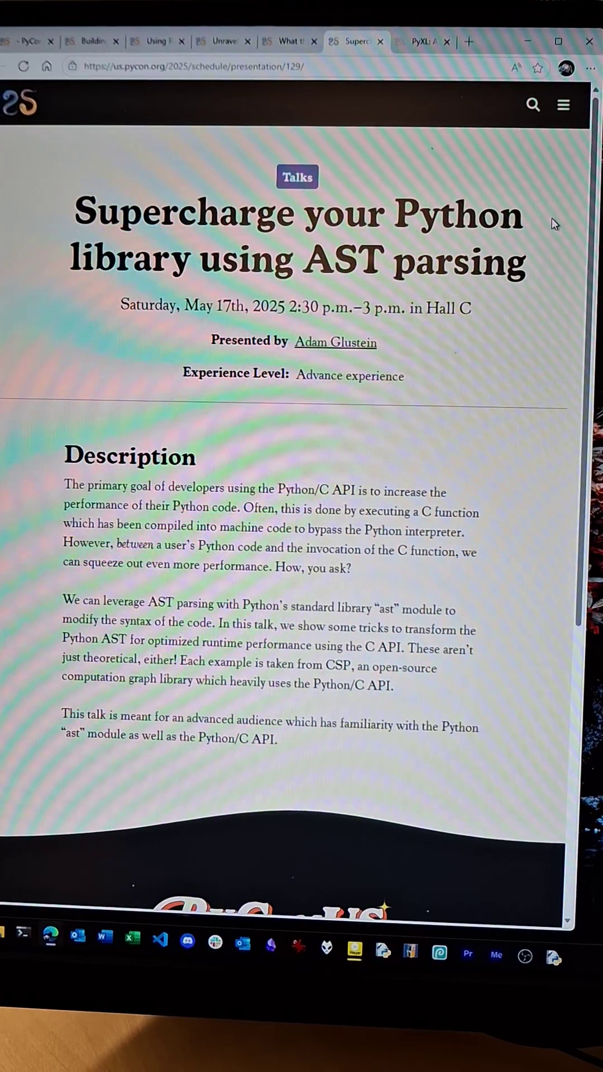
pyautogui.click(433, 51)
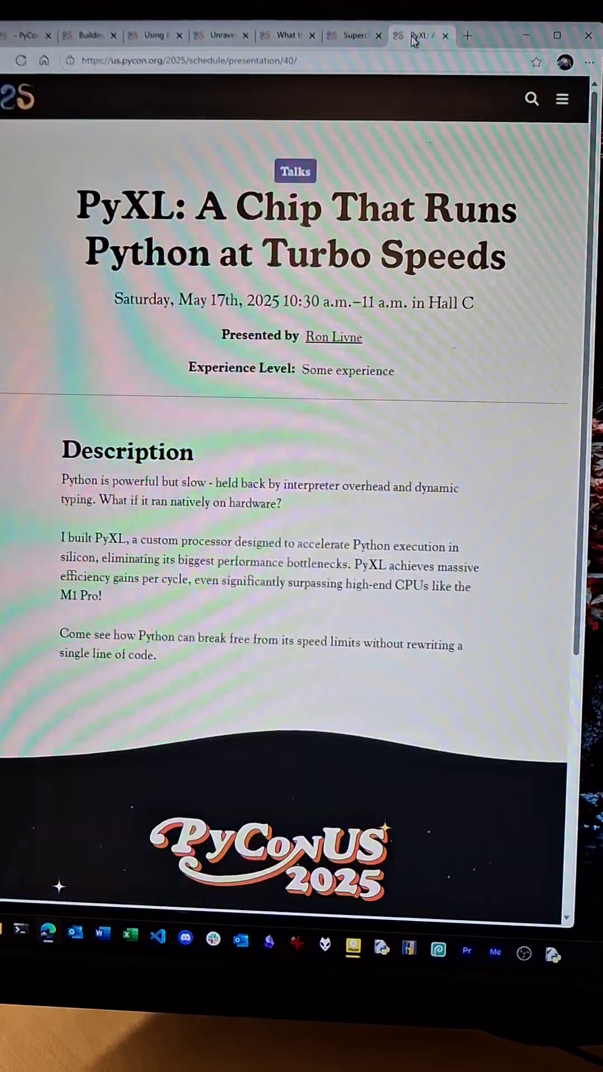